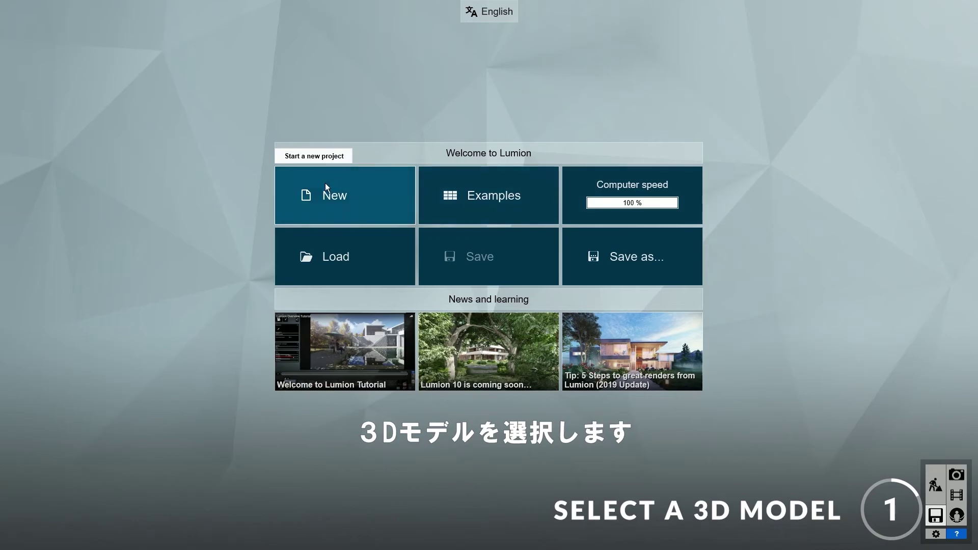
# - Start a new project and choose the SketchUp model My Project.skp to import
pyautogui.click(348, 190)
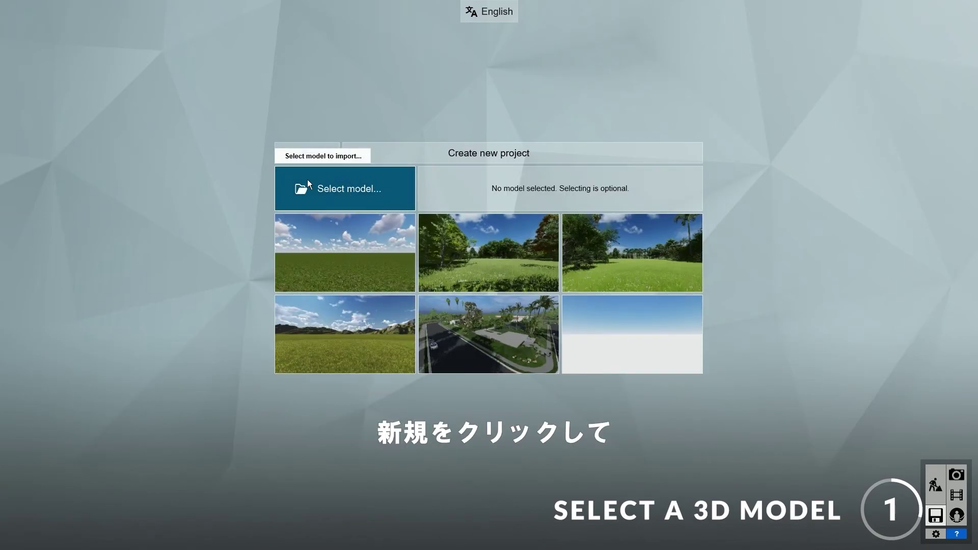
pyautogui.click(375, 184)
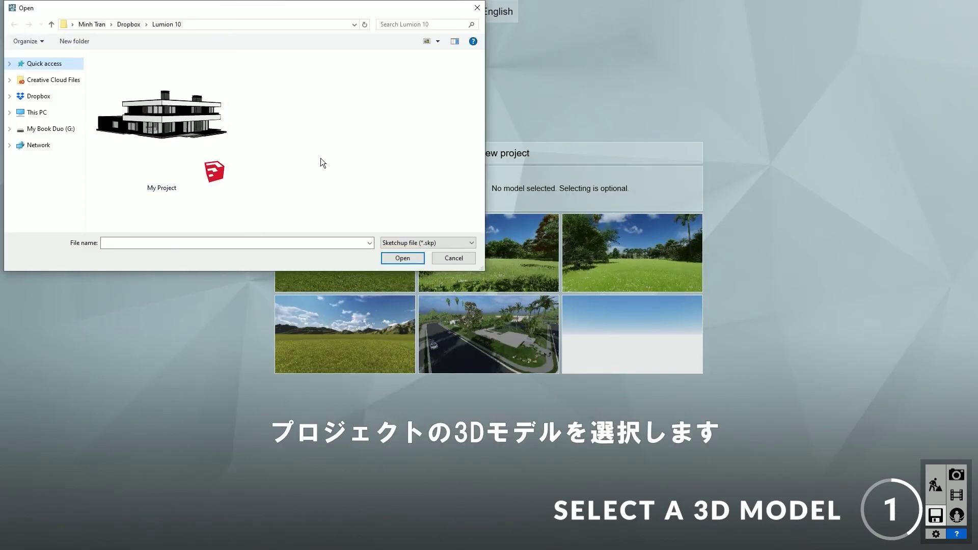
pyautogui.click(417, 240)
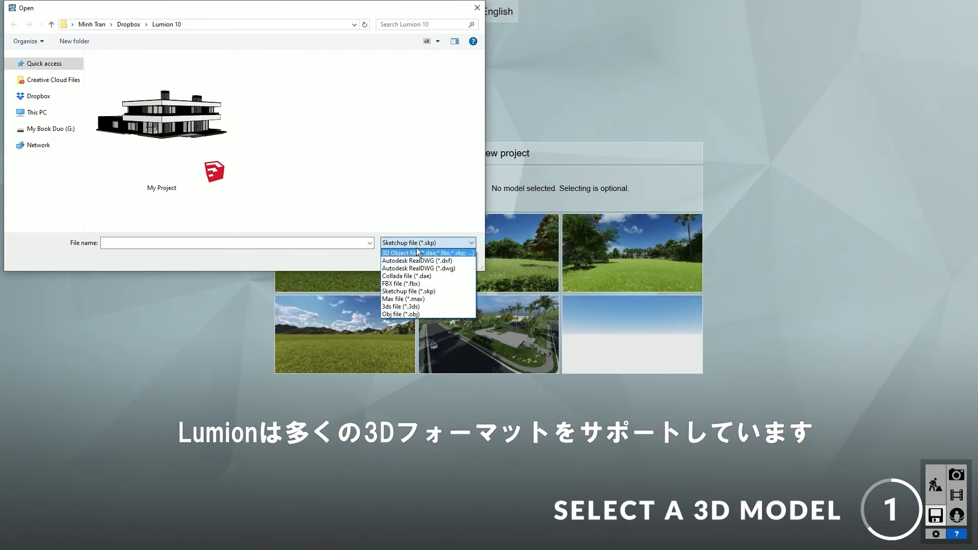
pyautogui.click(416, 241)
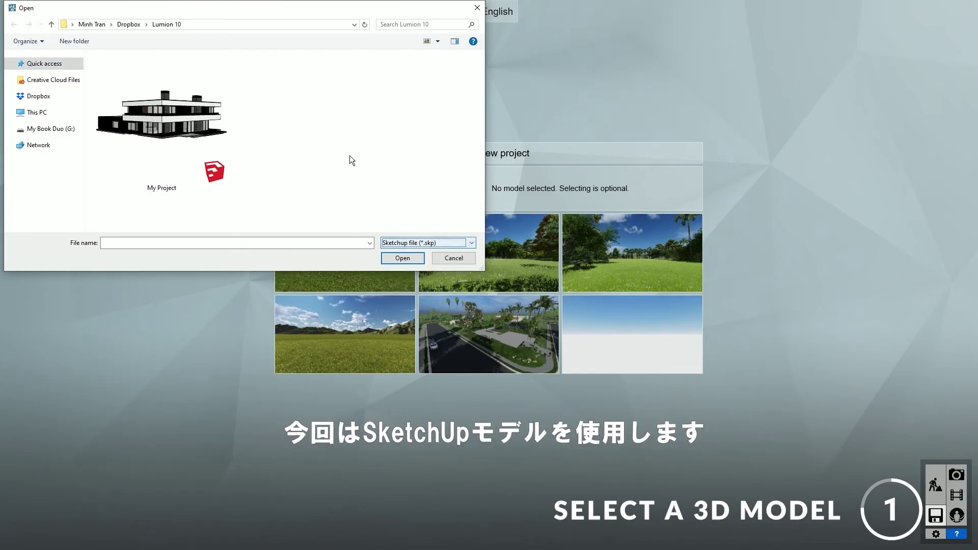
pyautogui.click(194, 133)
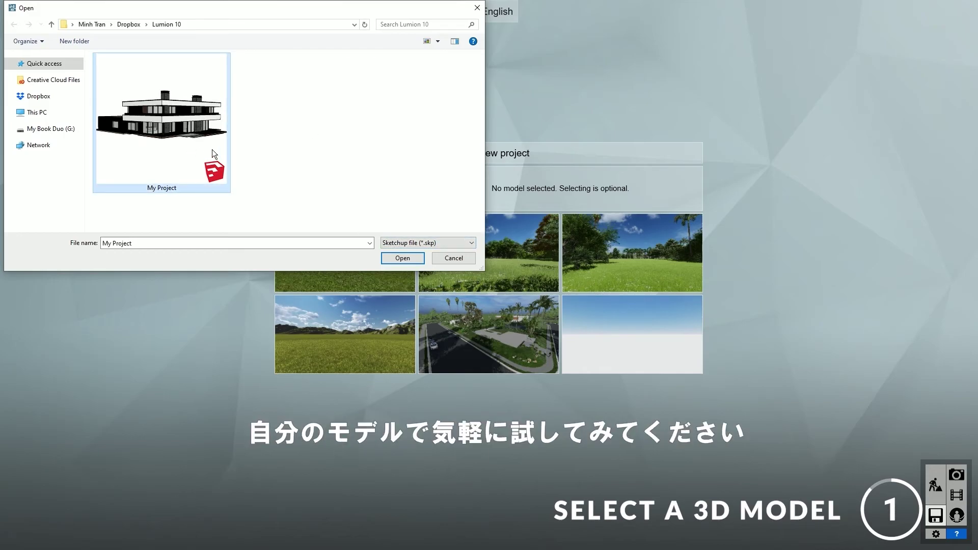
pyautogui.click(410, 260)
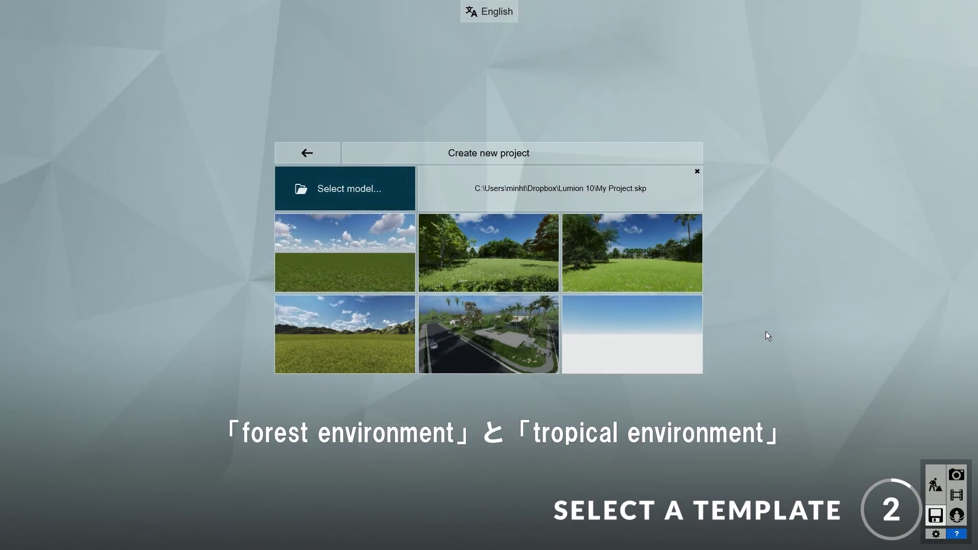
# - Load the model into the Suburban Environment template, keeping the house at its original spot after a trial move
pyautogui.click(512, 335)
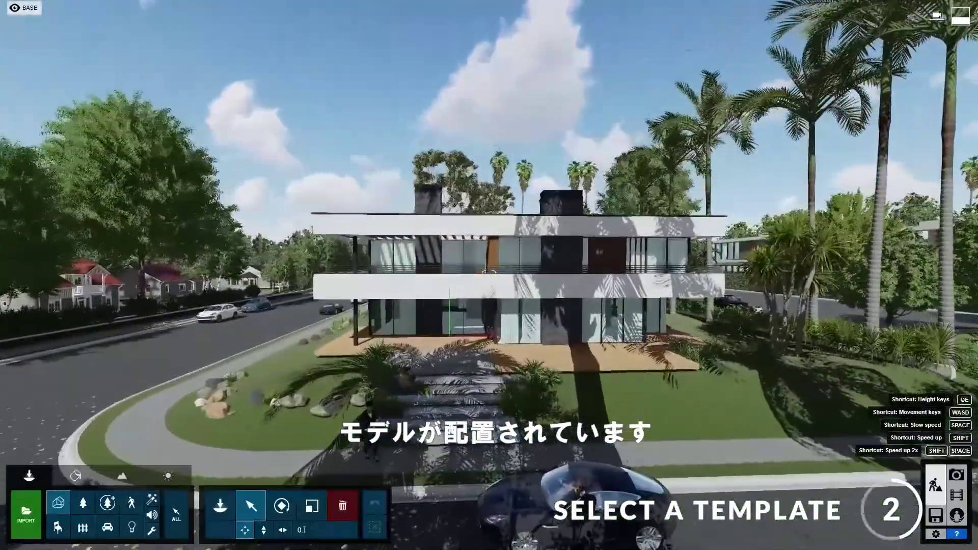
pyautogui.click(471, 340)
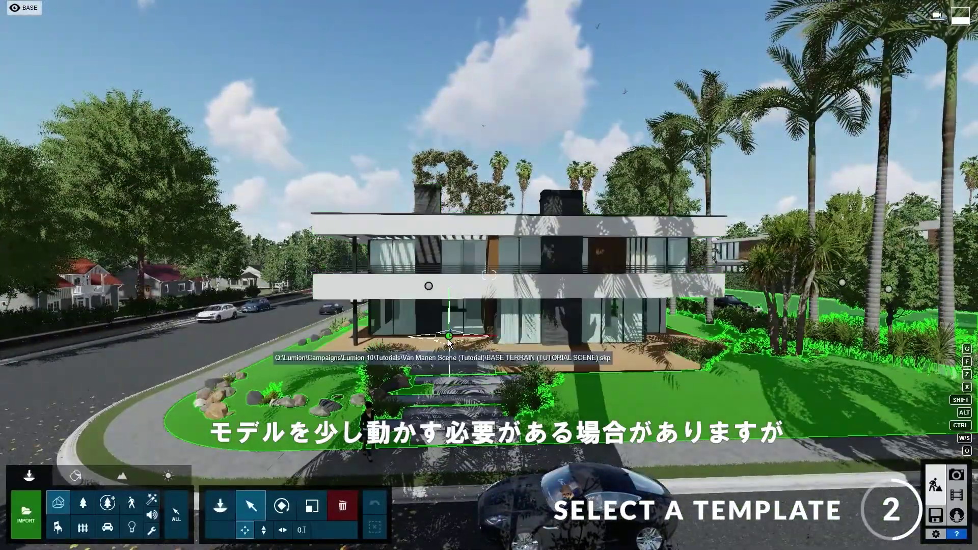
pyautogui.moveTo(468, 340); pyautogui.dragTo(451, 325)
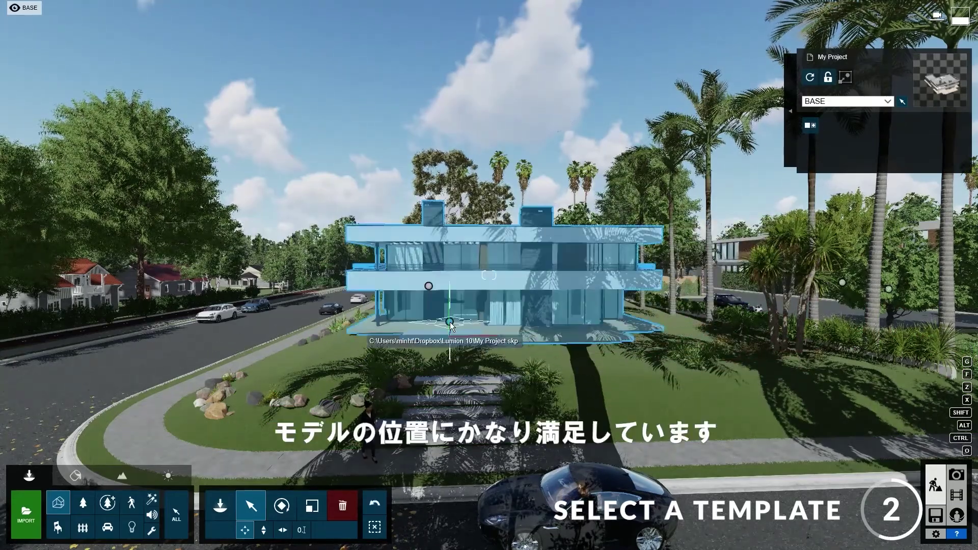
pyautogui.click(376, 506)
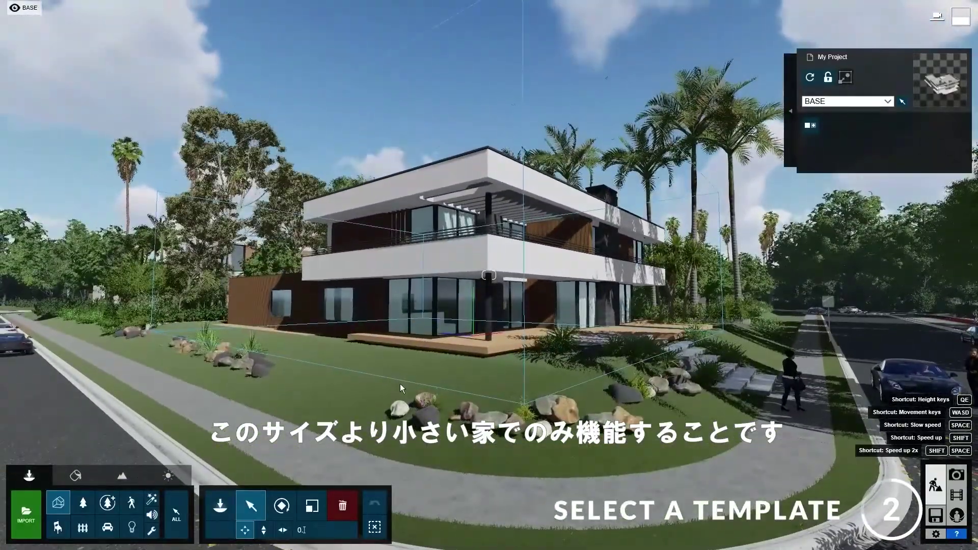
# - Orbit the view around to the house's front-left side
pyautogui.click(488, 163)
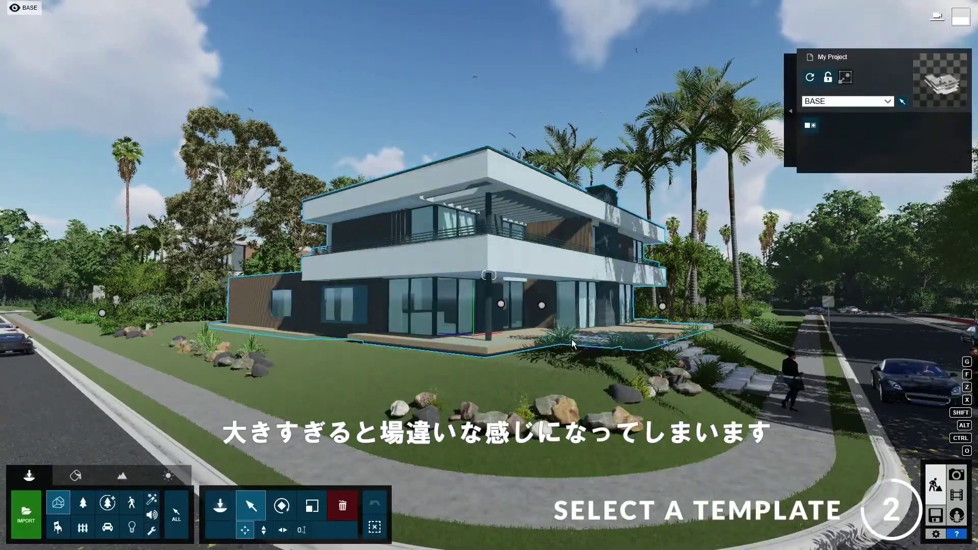
pyautogui.moveTo(572, 344); pyautogui.dragTo(724, 344, button='right')
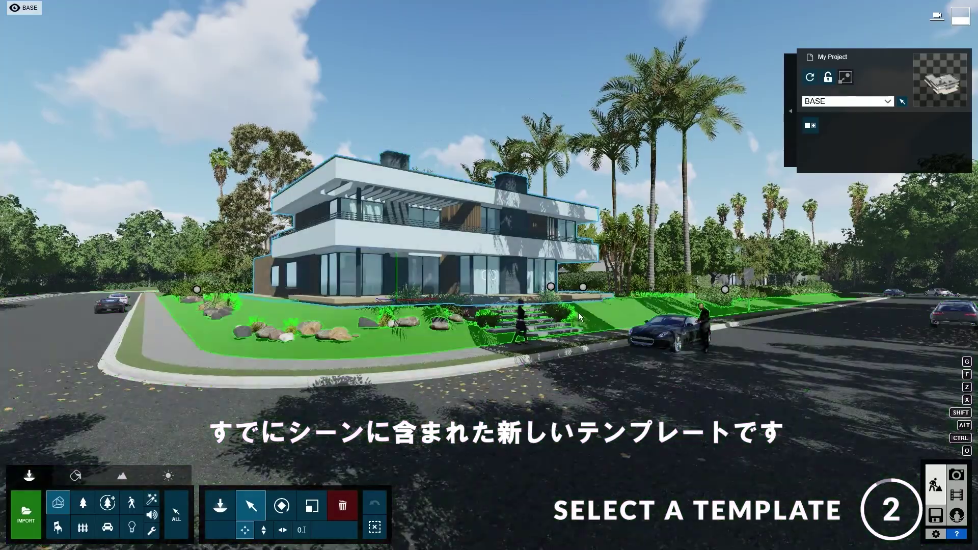
pyautogui.moveTo(579, 317)
pyautogui.mouseDown(button='right')
pyautogui.moveTo(494, 317)
pyautogui.moveTo(563, 305)
pyautogui.moveTo(579, 312)
pyautogui.mouseUp(button='right')
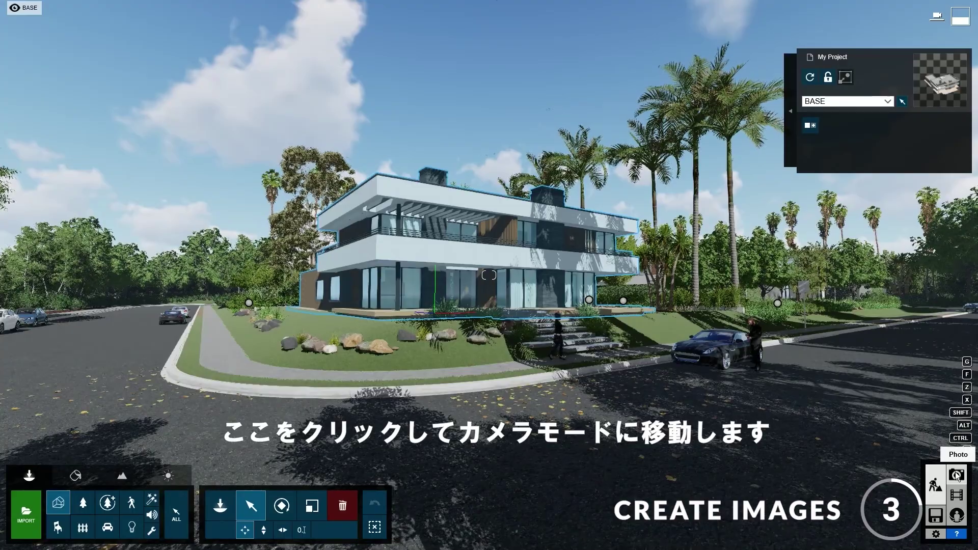
# - In photo mode, review the four preset photos, including the night, aerial and street-level shots
pyautogui.click(957, 475)
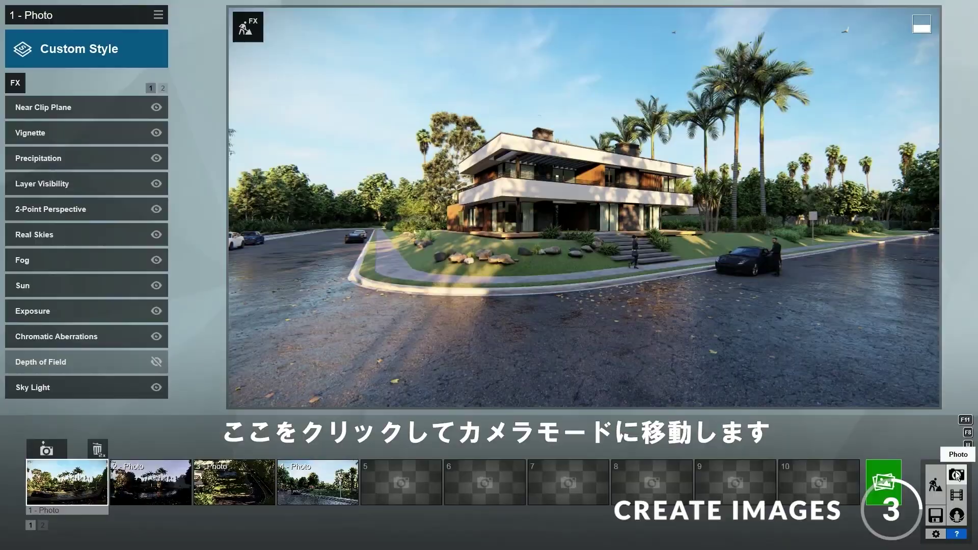
pyautogui.click(59, 487)
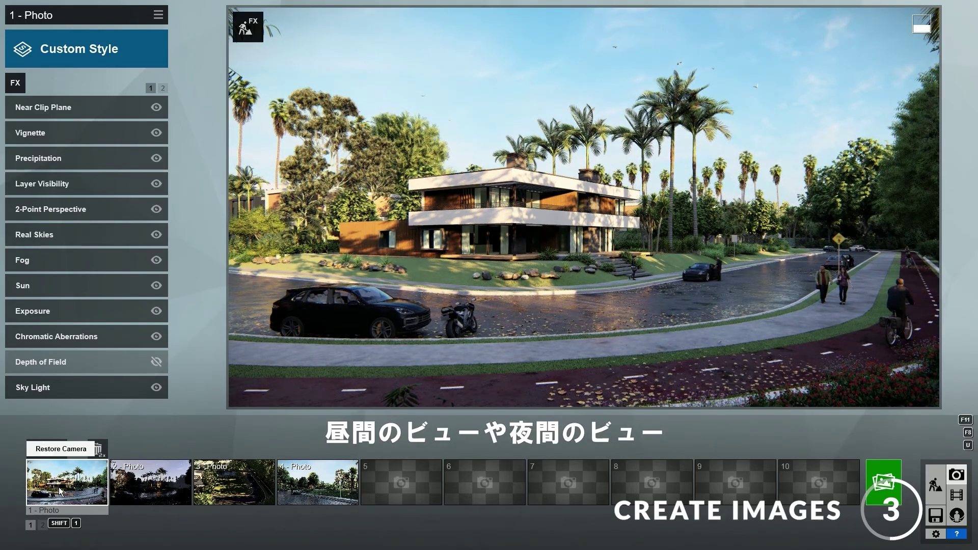
pyautogui.click(140, 493)
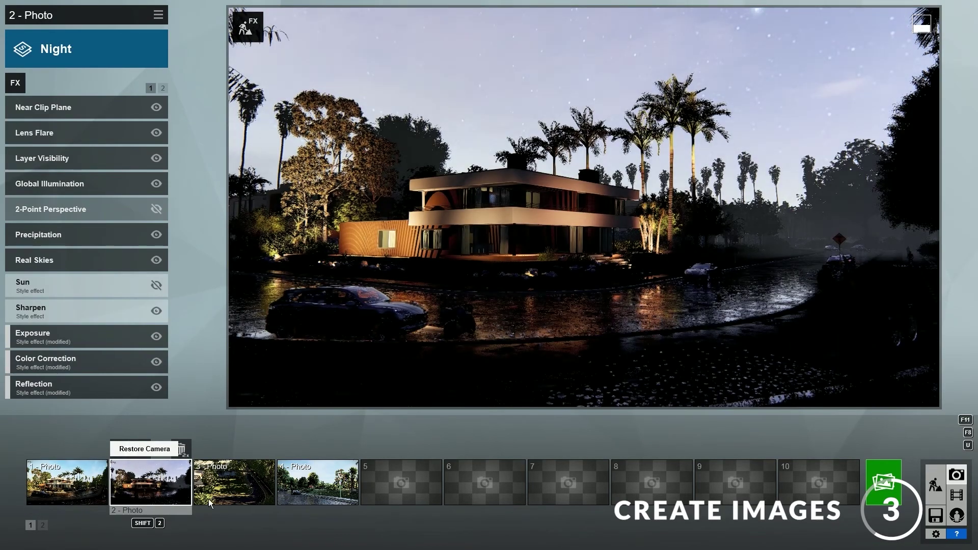
pyautogui.click(225, 494)
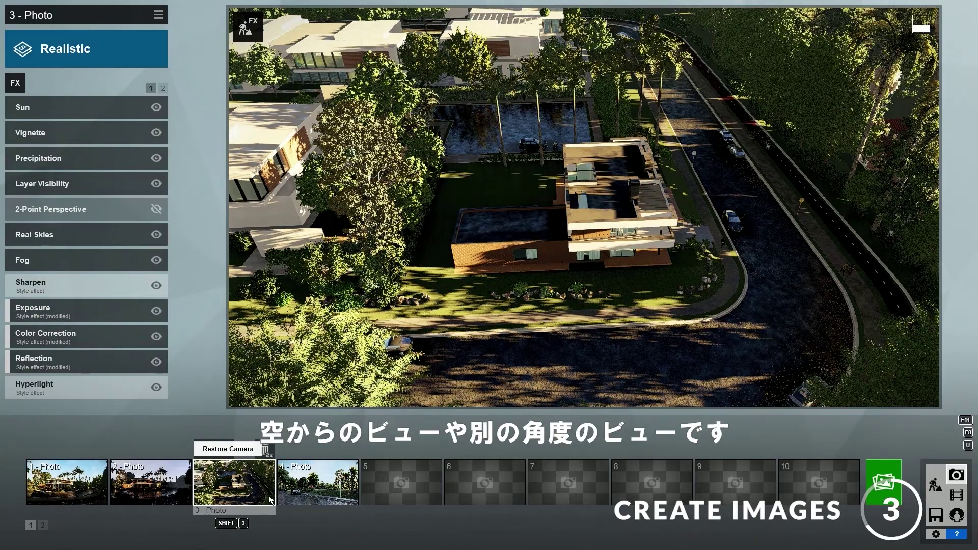
pyautogui.click(295, 488)
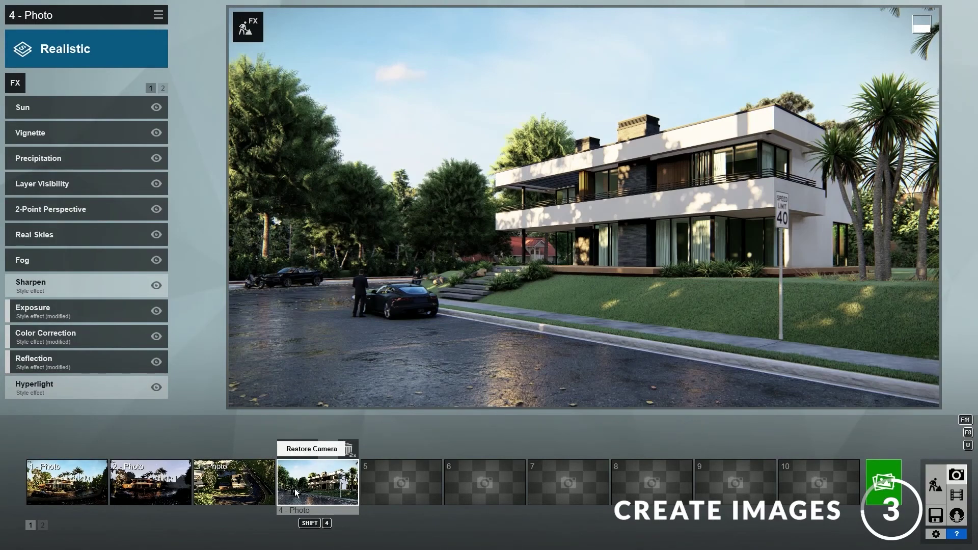
# - Store a closer view of the house front with the car as photo 5
pyautogui.click(392, 498)
pyautogui.press('w')
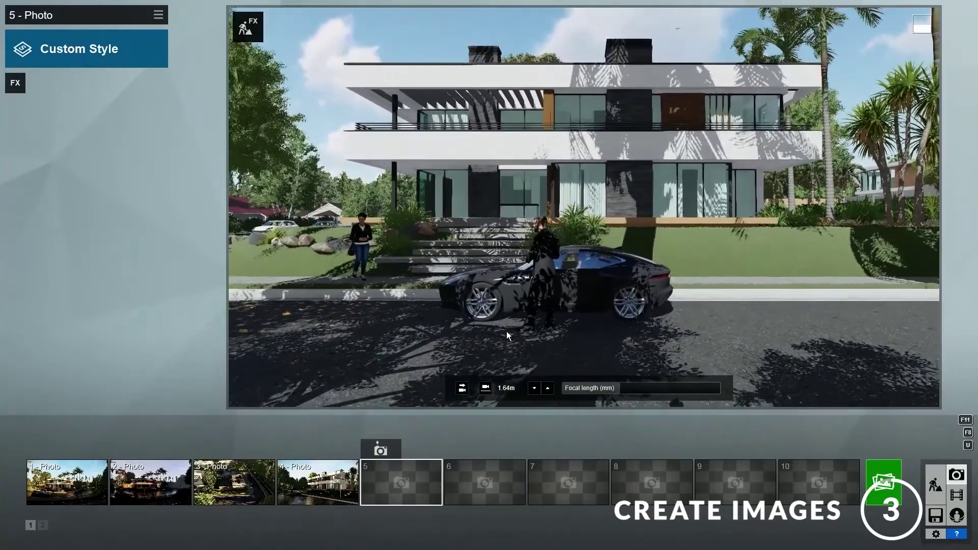
pyautogui.click(387, 449)
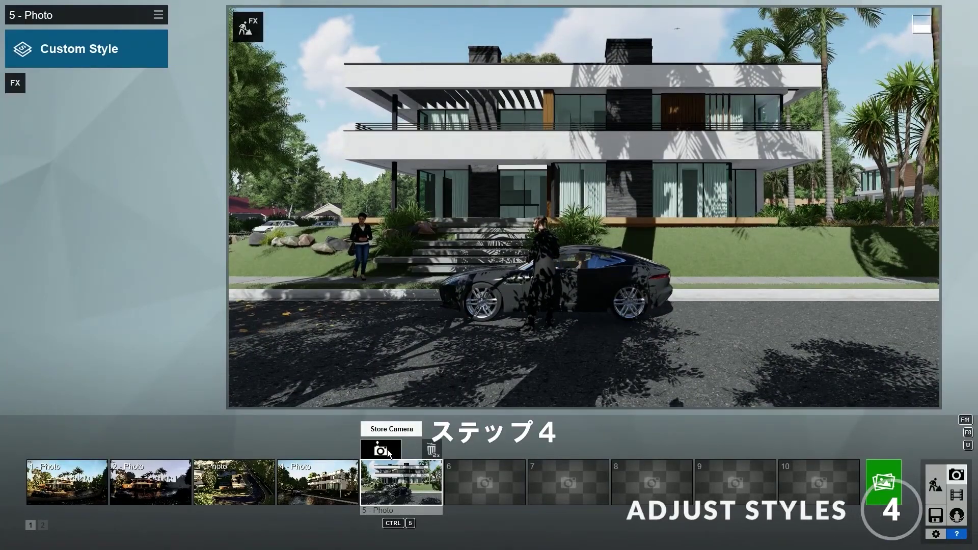
# - Give photo 1 a pink Sunset Real Skies sky, brightened and rotated to about 290° heading
pyautogui.click(61, 479)
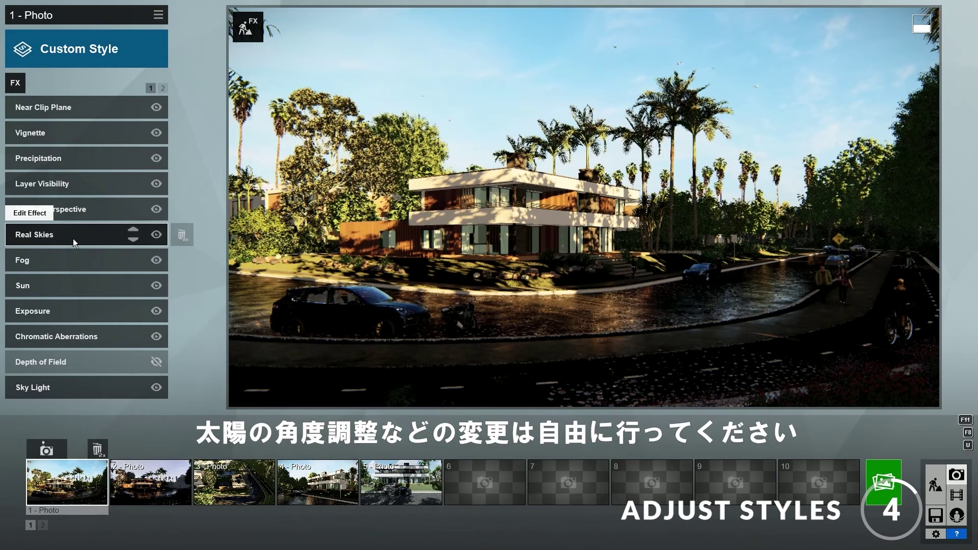
pyautogui.click(72, 239)
pyautogui.click(49, 142)
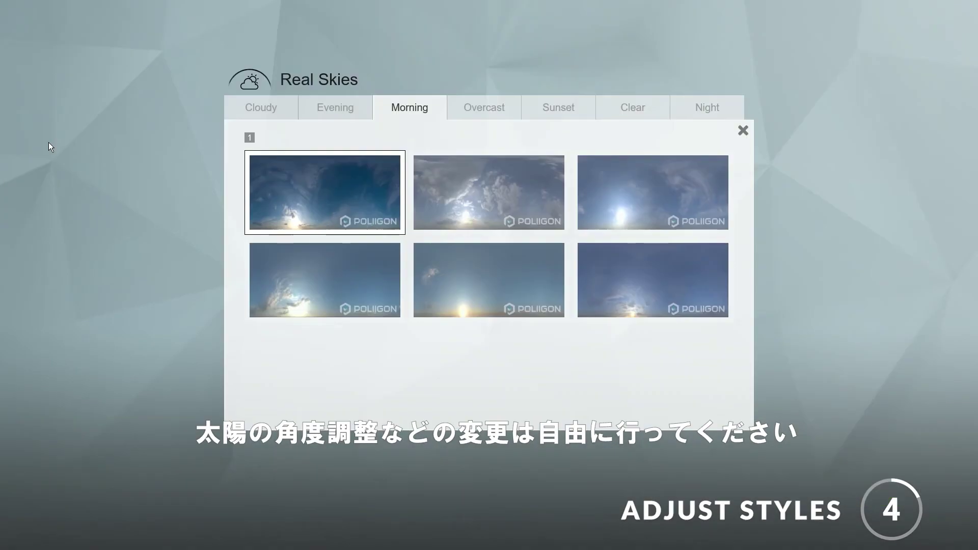
pyautogui.click(563, 113)
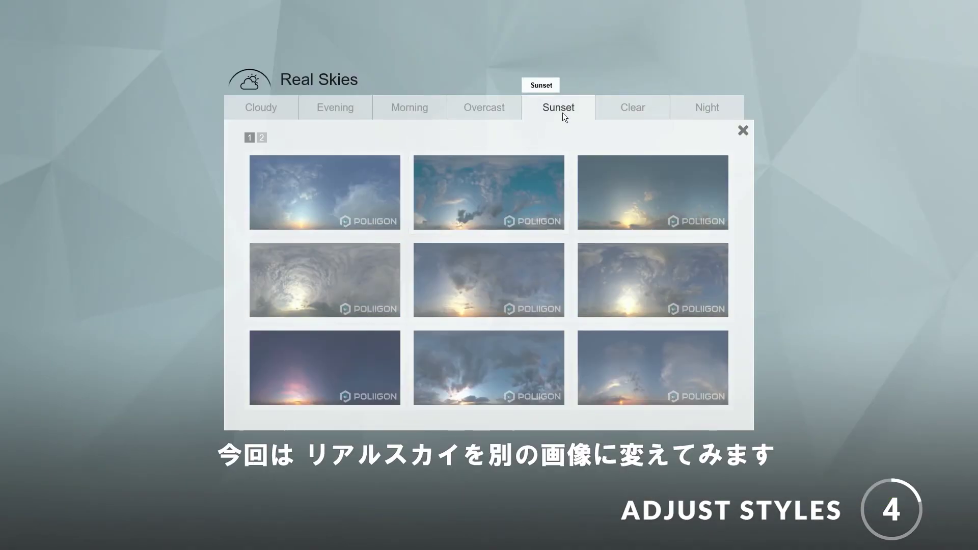
pyautogui.click(301, 362)
pyautogui.moveTo(86, 182); pyautogui.dragTo(90, 197)
pyautogui.moveTo(157, 168); pyautogui.dragTo(133, 167)
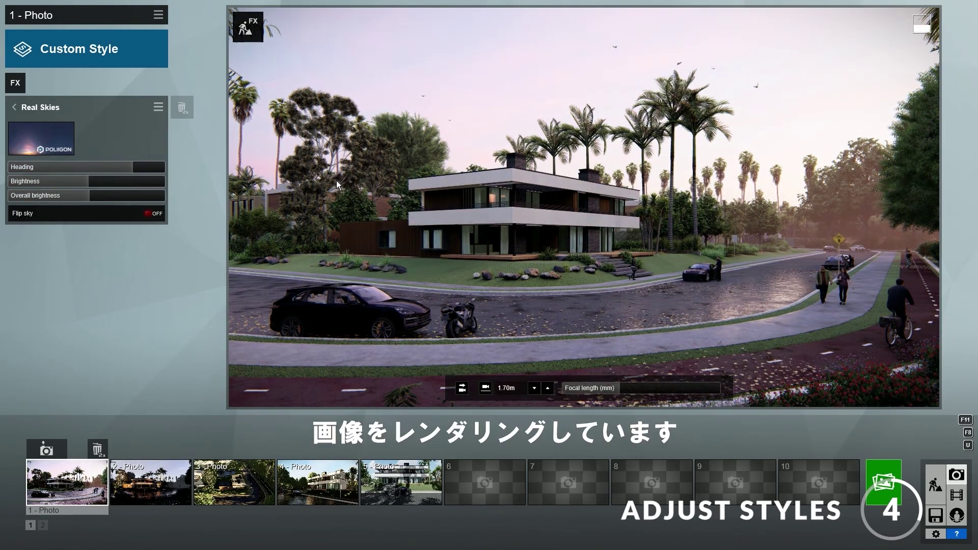
# - Review photos 2–4, then turn on high-quality preview in Settings
pyautogui.click(150, 488)
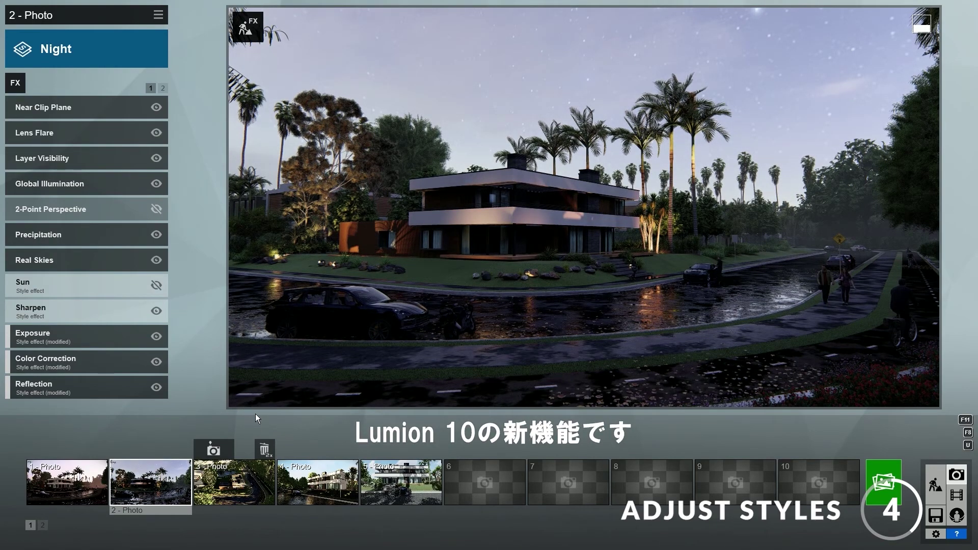
pyautogui.click(239, 484)
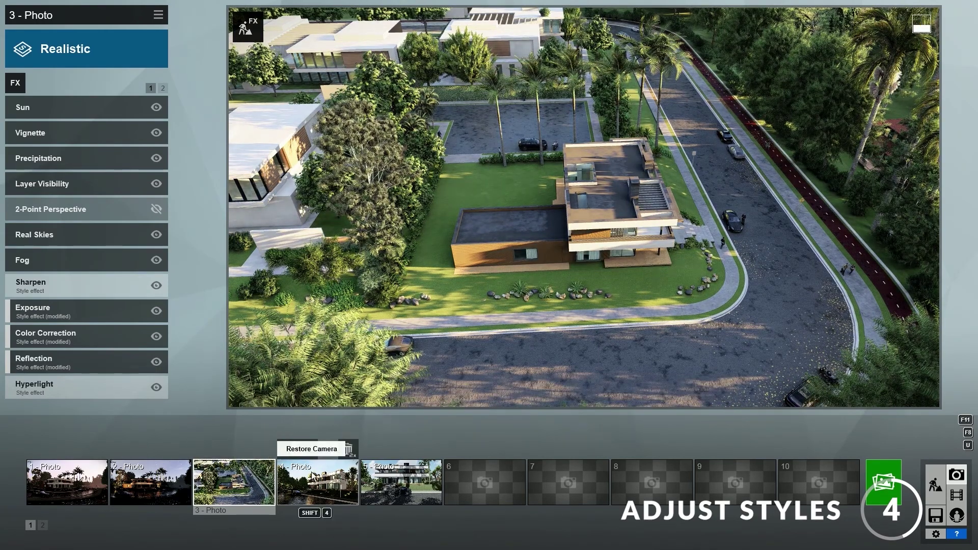
pyautogui.click(315, 481)
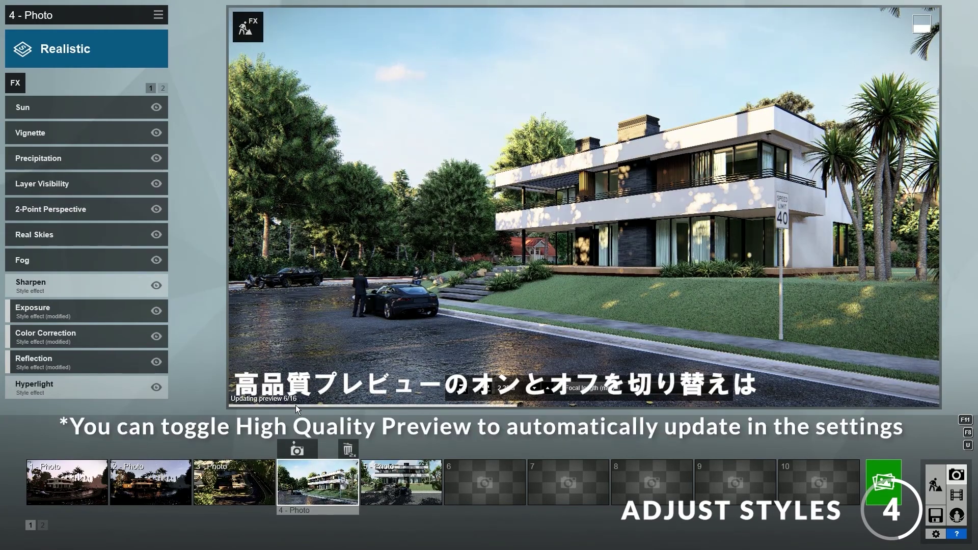
pyautogui.click(936, 535)
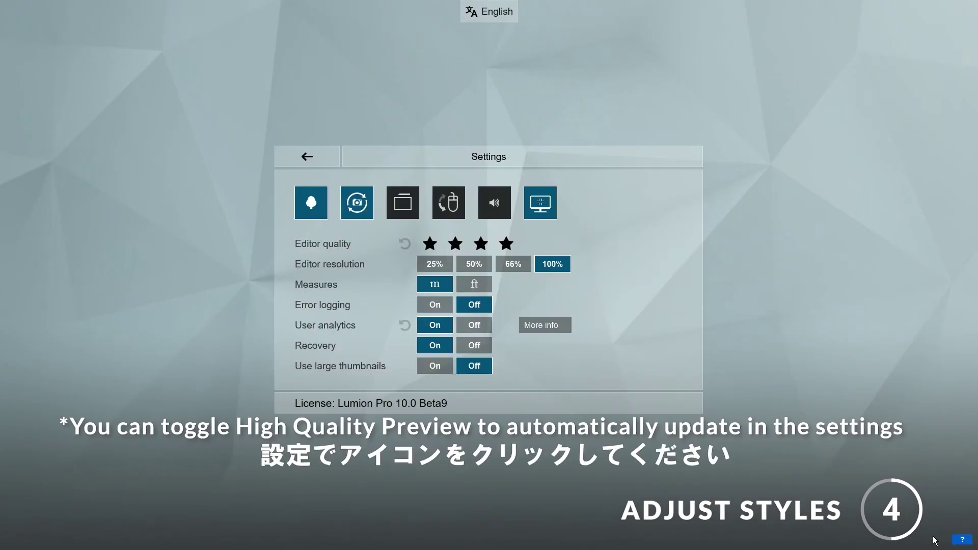
pyautogui.click(357, 203)
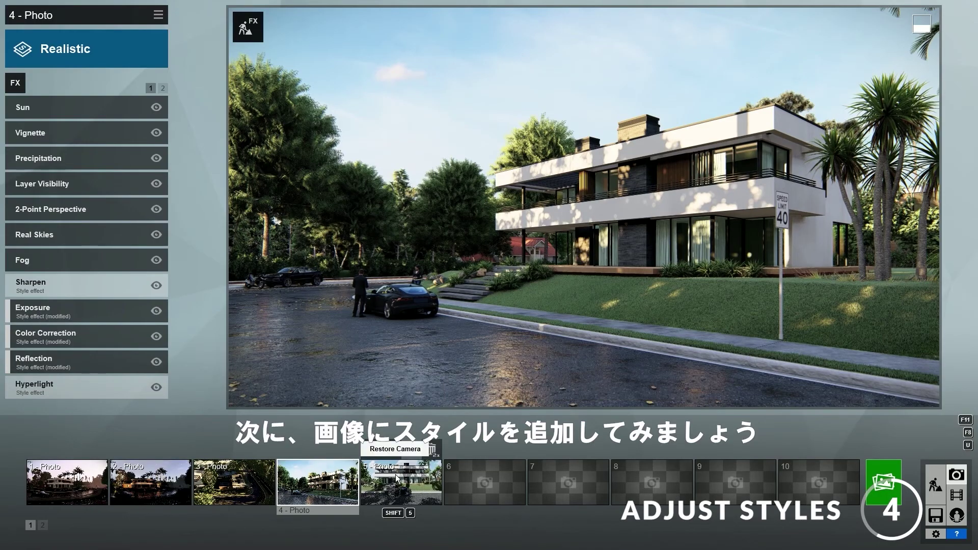
# - Apply the Realistic preset style to photo 5
pyautogui.click(403, 489)
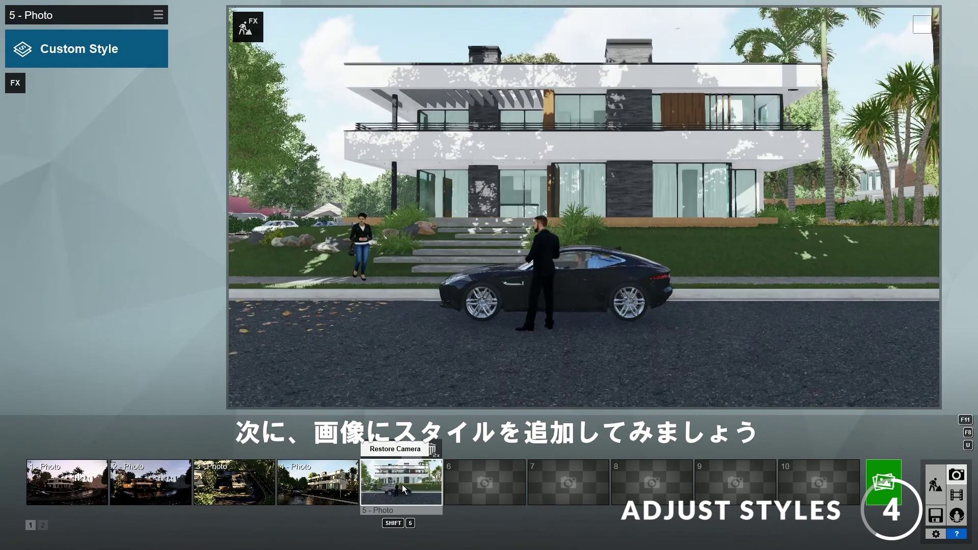
pyautogui.click(117, 57)
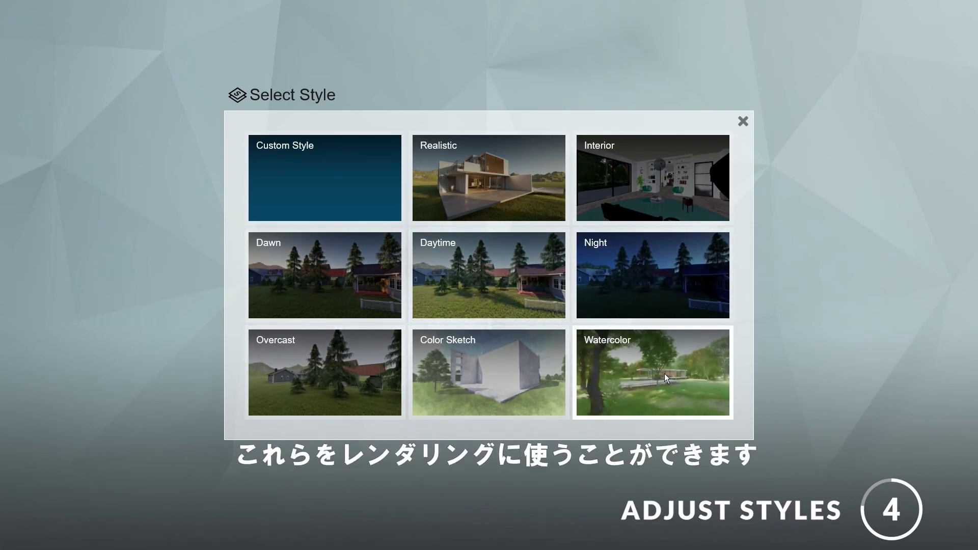
pyautogui.click(496, 173)
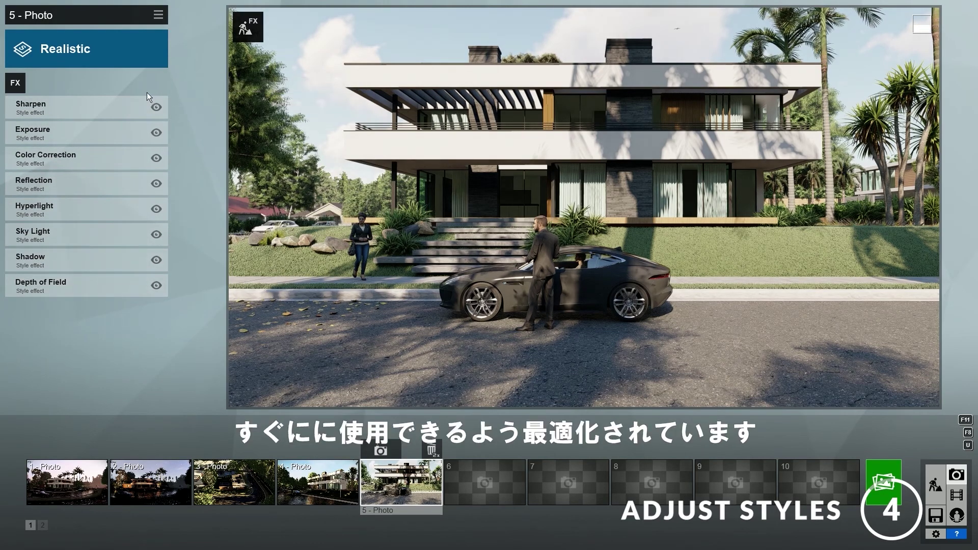
# - Copy photo 4's effects (Sun, Vignette, Fog, Real Skies) and paste them onto photo 5
pyautogui.click(295, 482)
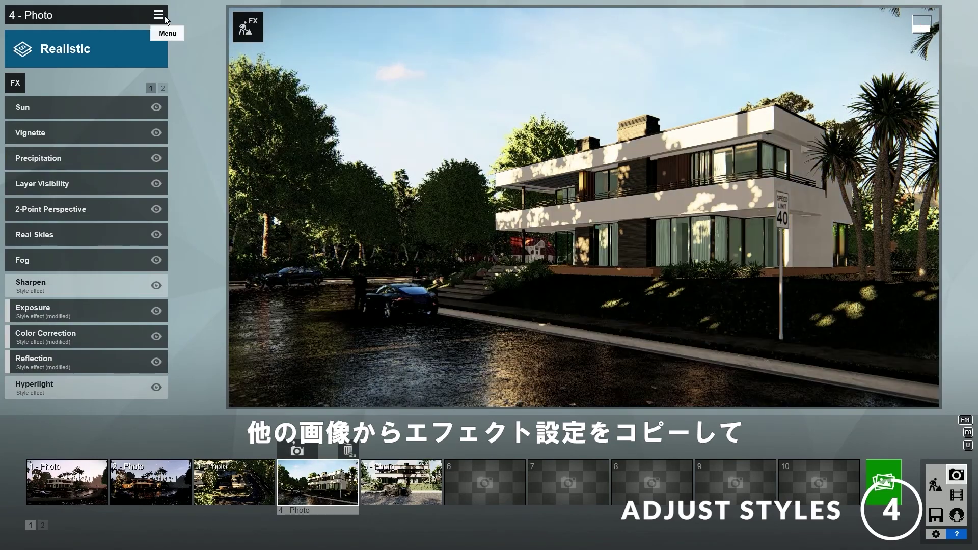
pyautogui.click(164, 17)
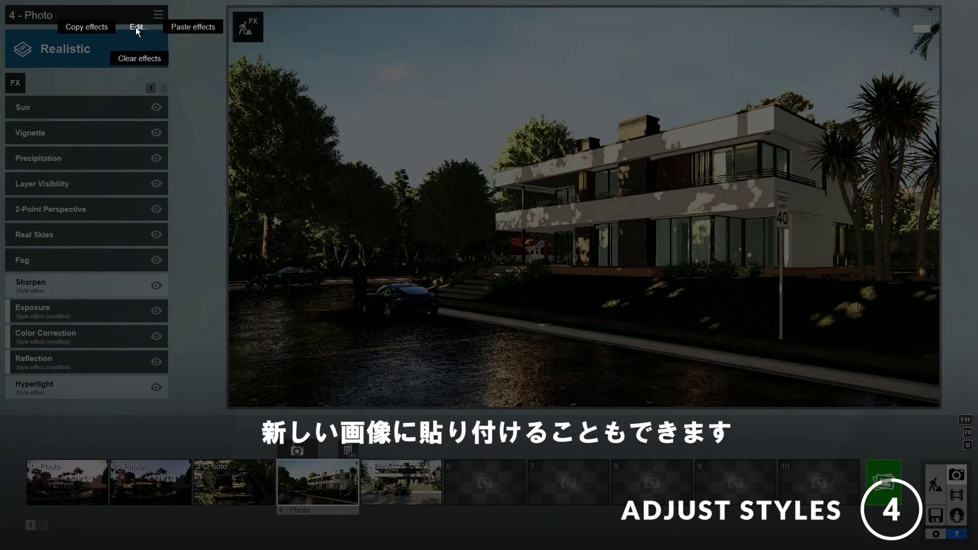
pyautogui.click(95, 26)
pyautogui.click(405, 481)
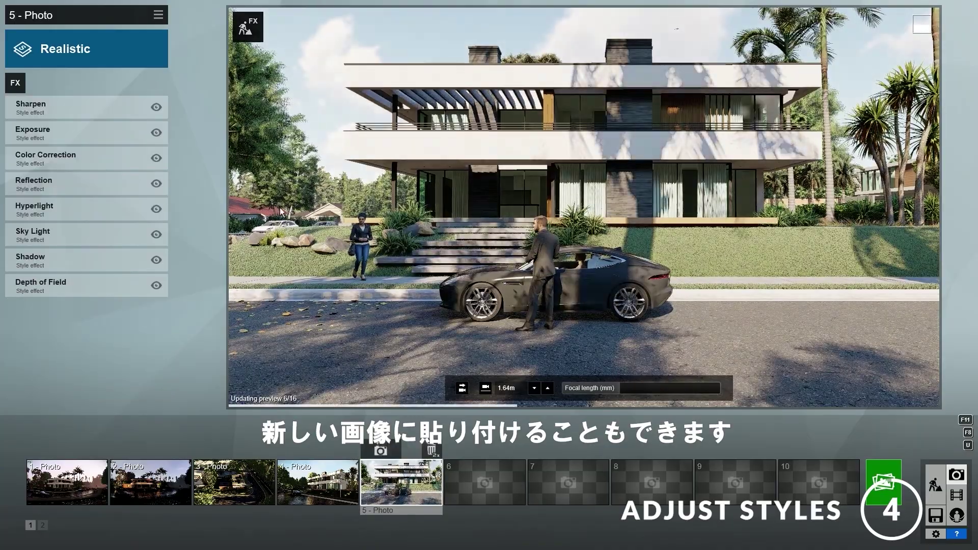
pyautogui.click(158, 14)
pyautogui.click(184, 27)
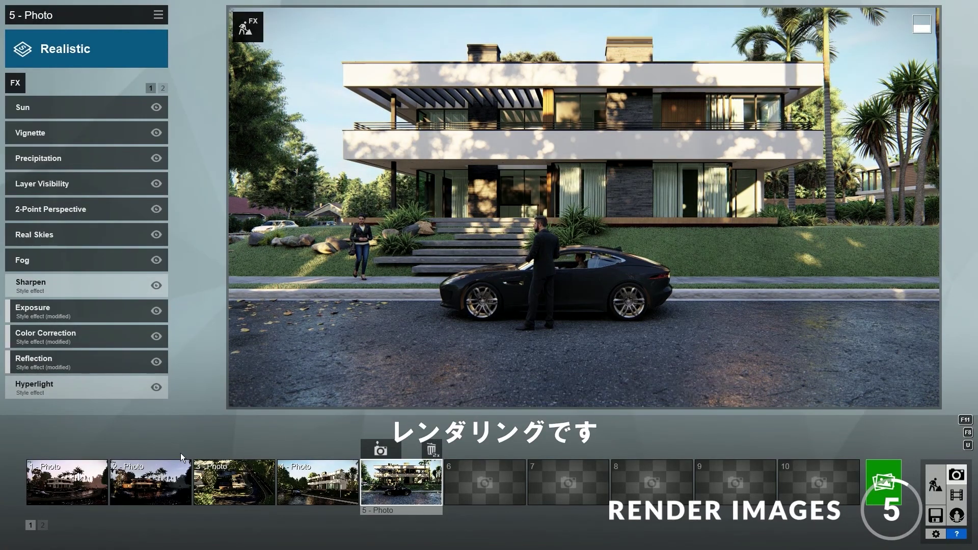
# - From photo 1, open Render Photos on the Photo Set with all five photos marked
pyautogui.click(66, 481)
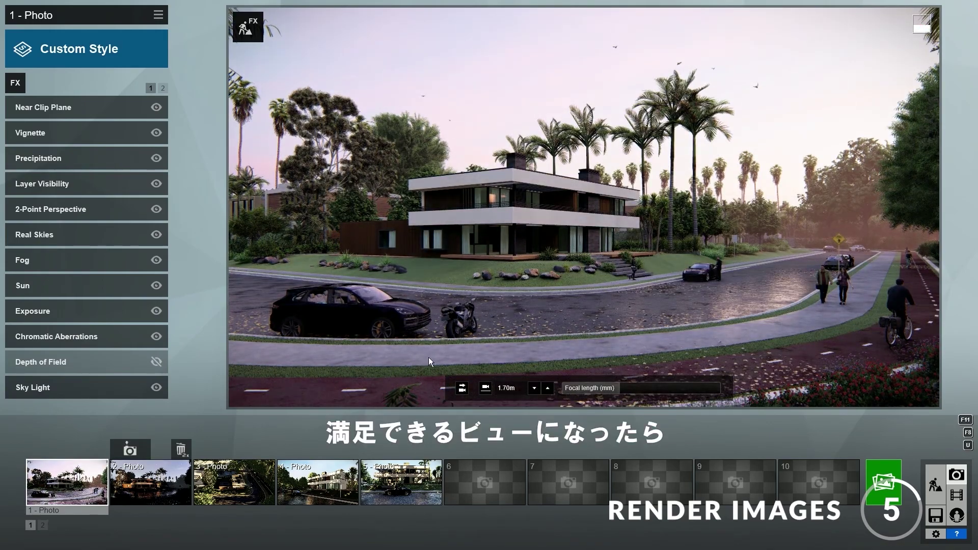
pyautogui.click(883, 487)
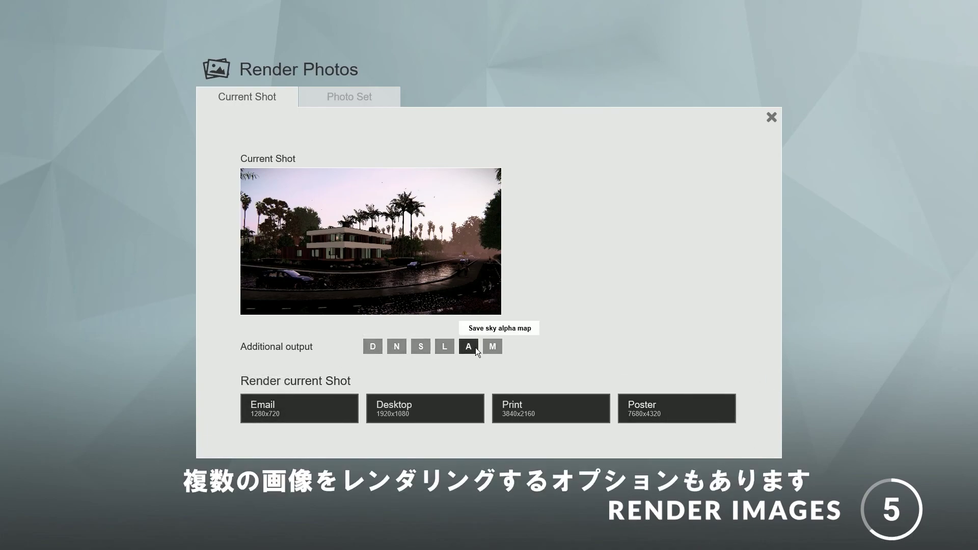
pyautogui.click(350, 98)
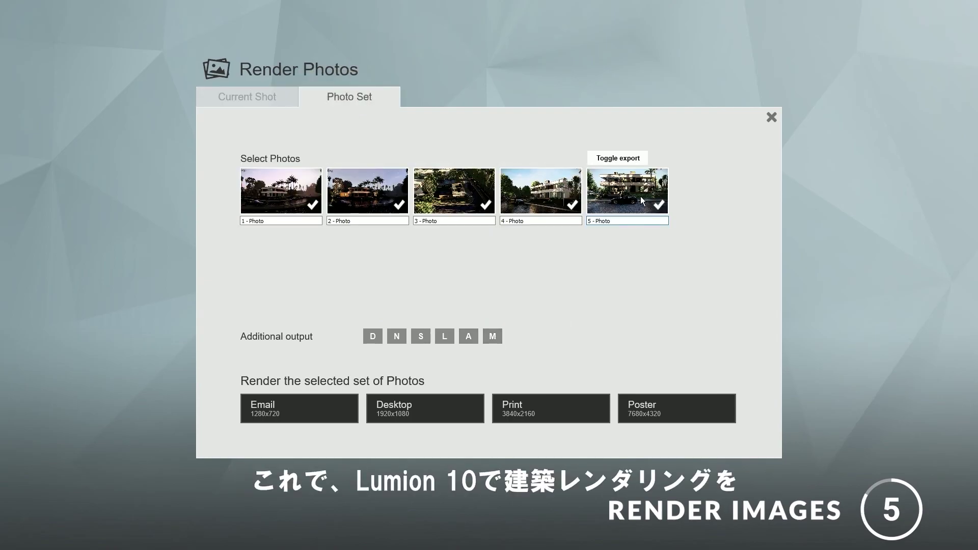